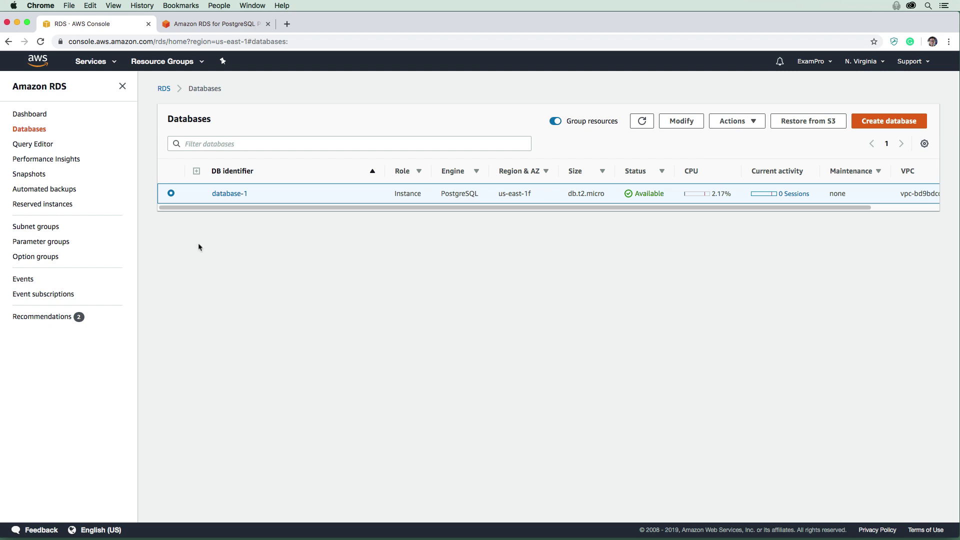
From the Reserved instances page, start the Purchase Reserved DB Instance form.
click(62, 209)
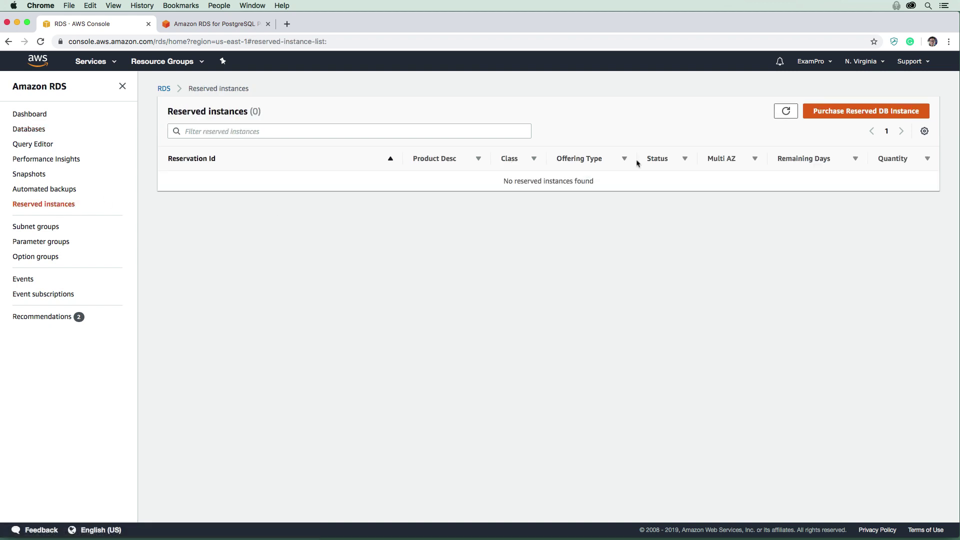
click(884, 114)
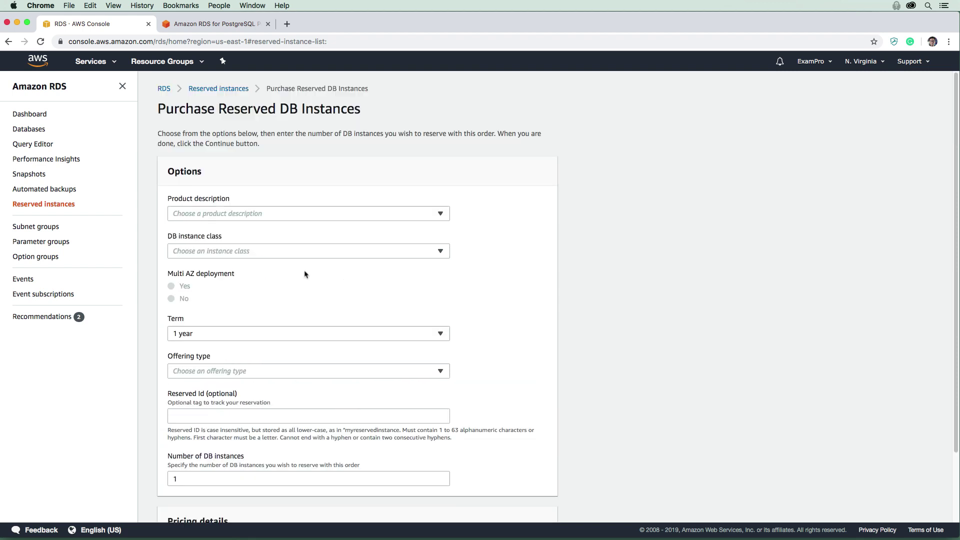
scroll(304, 256, down, 2)
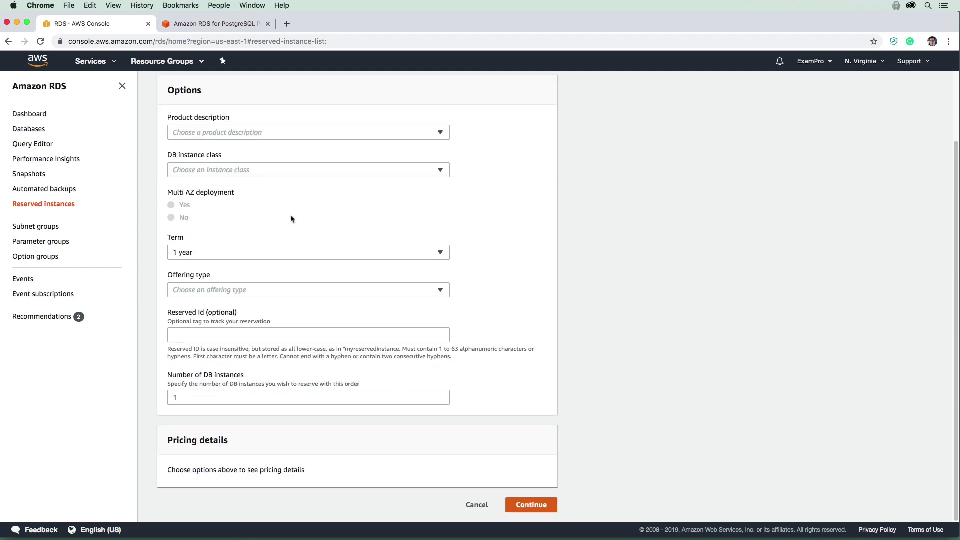
scroll(292, 218, up, 2)
Choose postgresql, db.t2.micro, Multi-AZ off and No Upfront, and select the instance count.
click(218, 216)
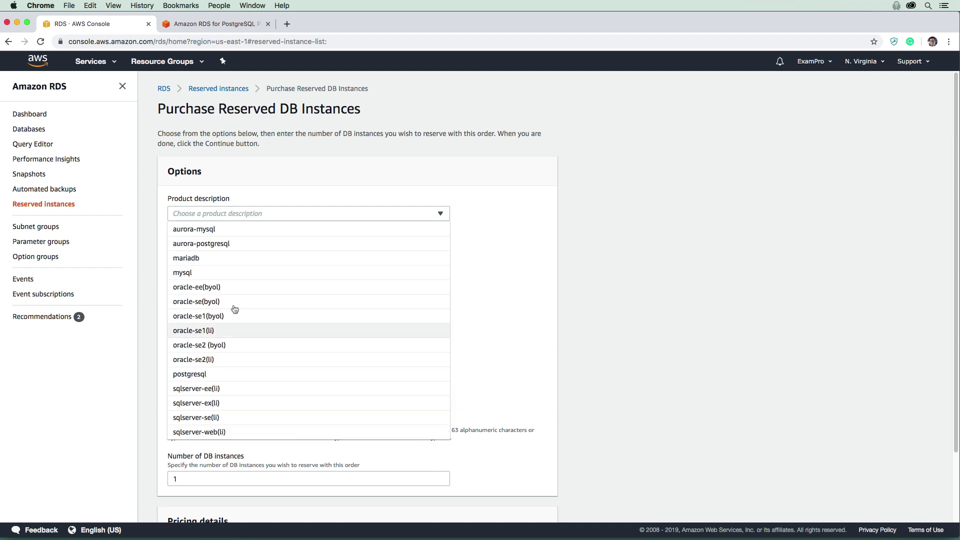
scroll(234, 311, down, 2)
key(Escape)
click(223, 135)
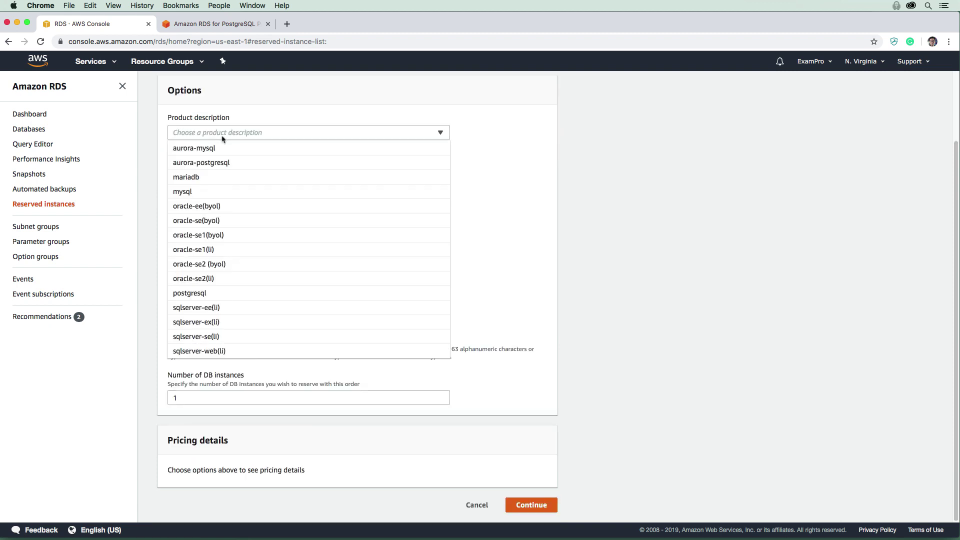
click(223, 294)
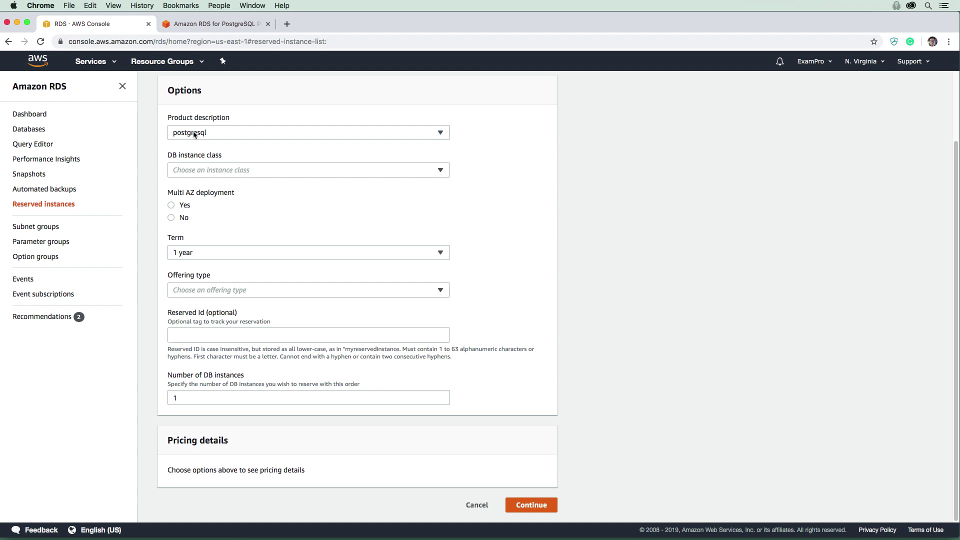
click(256, 170)
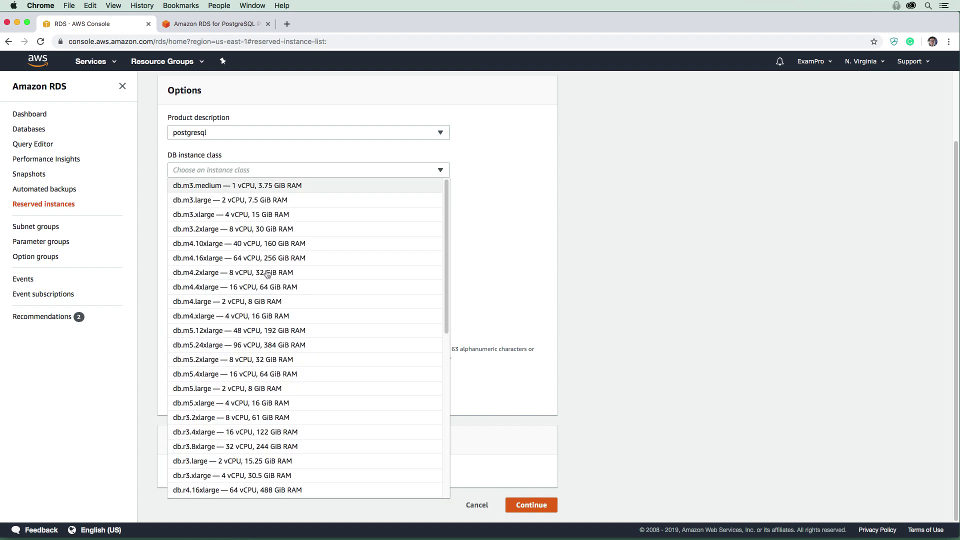
scroll(267, 275, down, 5)
click(255, 275)
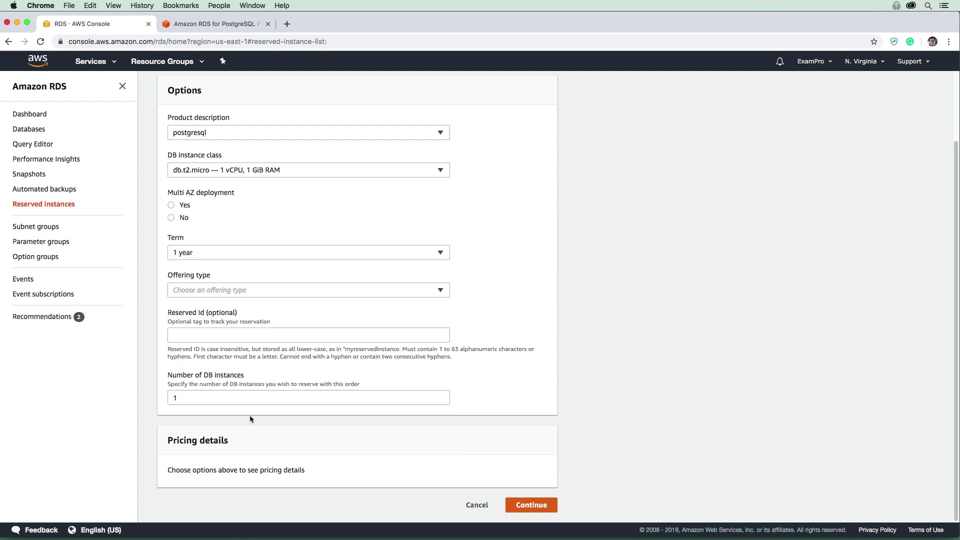
click(174, 217)
click(215, 294)
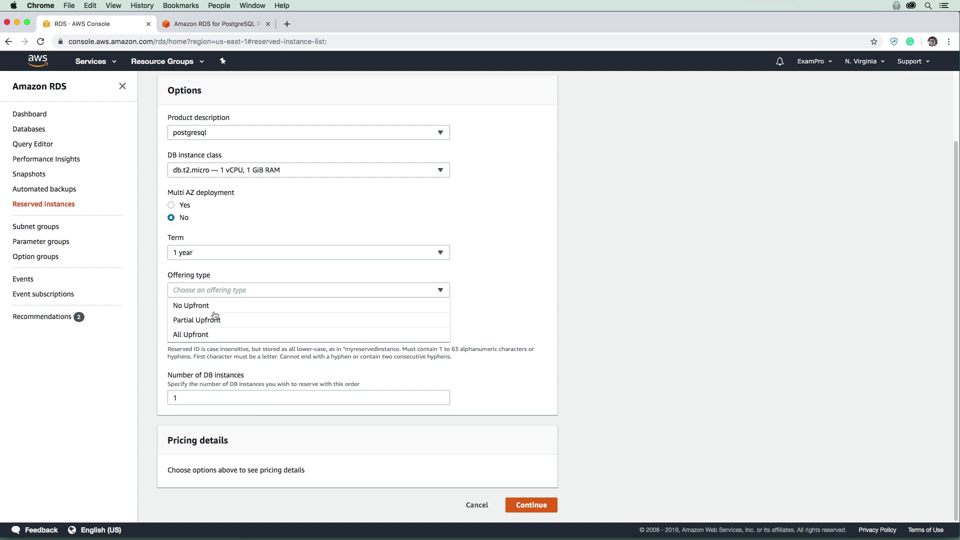
click(221, 309)
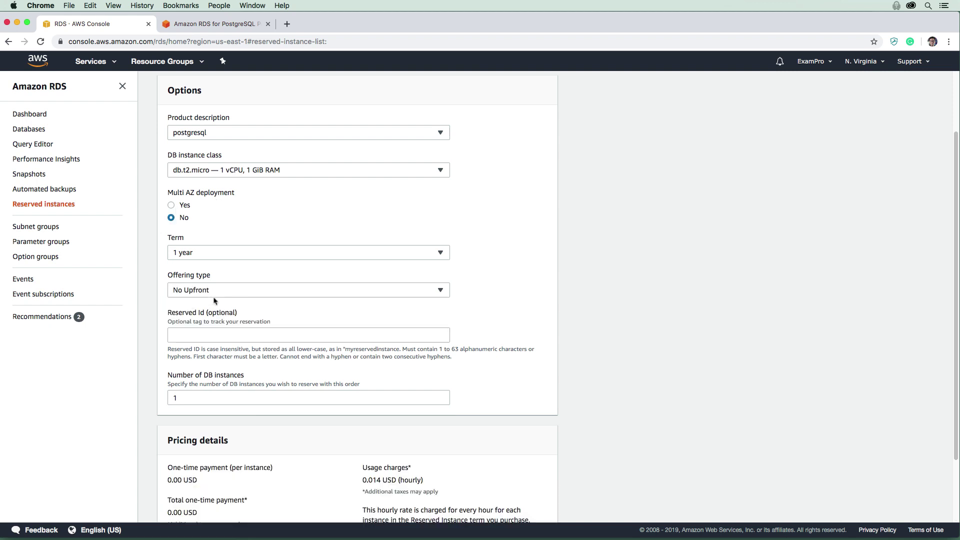
scroll(172, 301, down, 2)
click(169, 337)
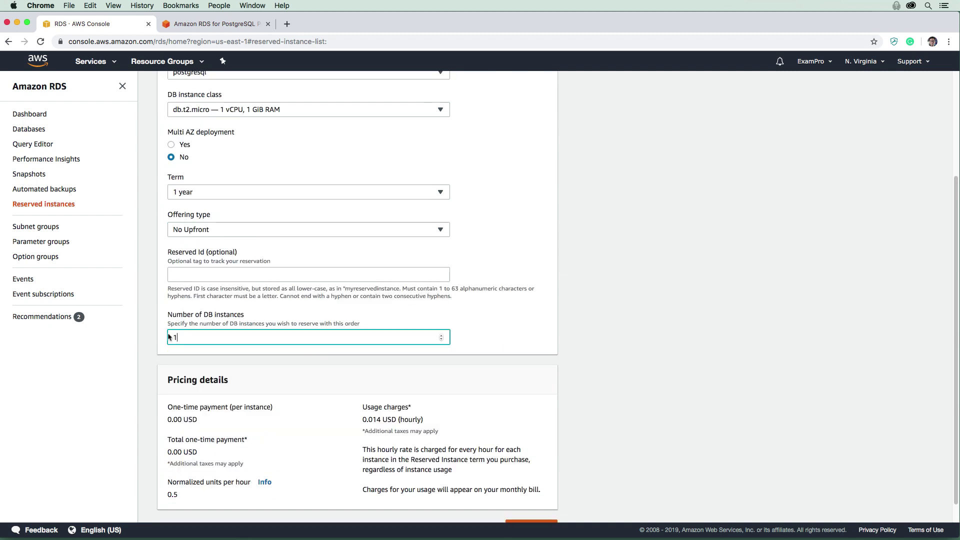
double_click(168, 338)
scroll(317, 395, down, 1)
click(365, 400)
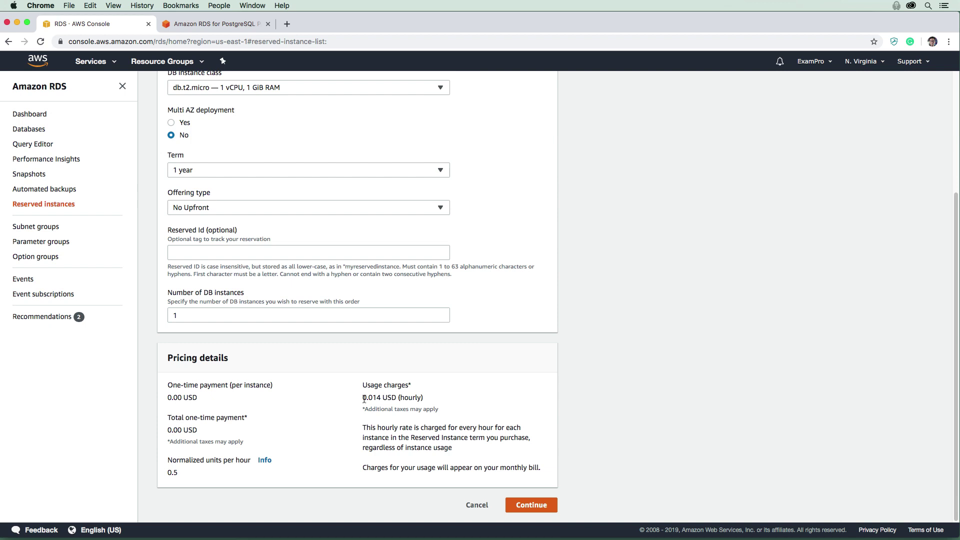
drag(364, 400, 428, 404)
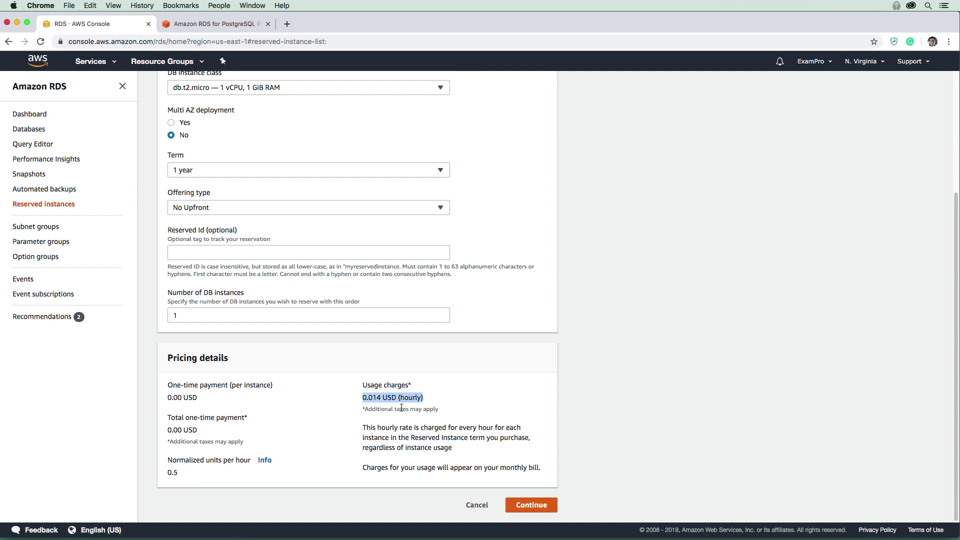
click(368, 400)
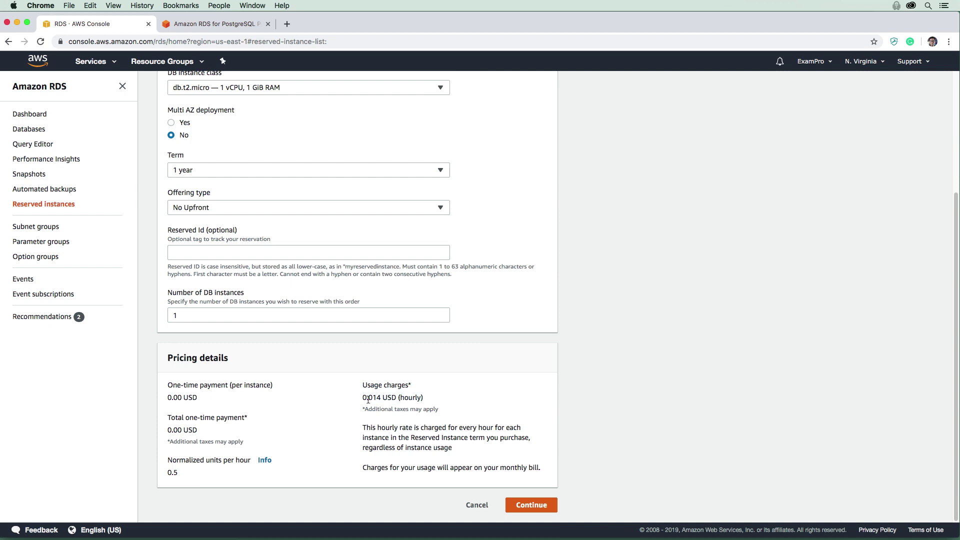
mouse_move(367, 399)
mouse_down()
mouse_move(389, 400)
mouse_move(380, 401)
mouse_up()
click(333, 364)
click(219, 28)
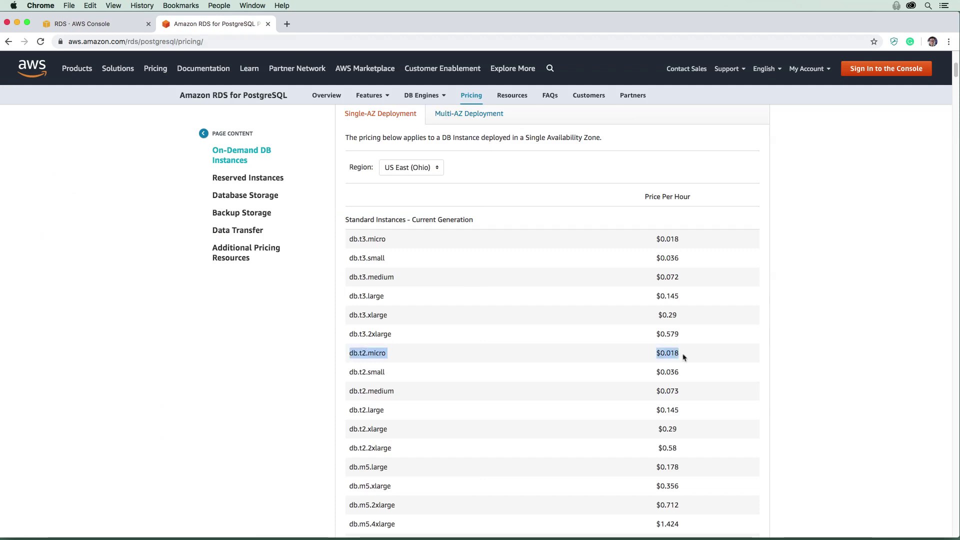
click(118, 30)
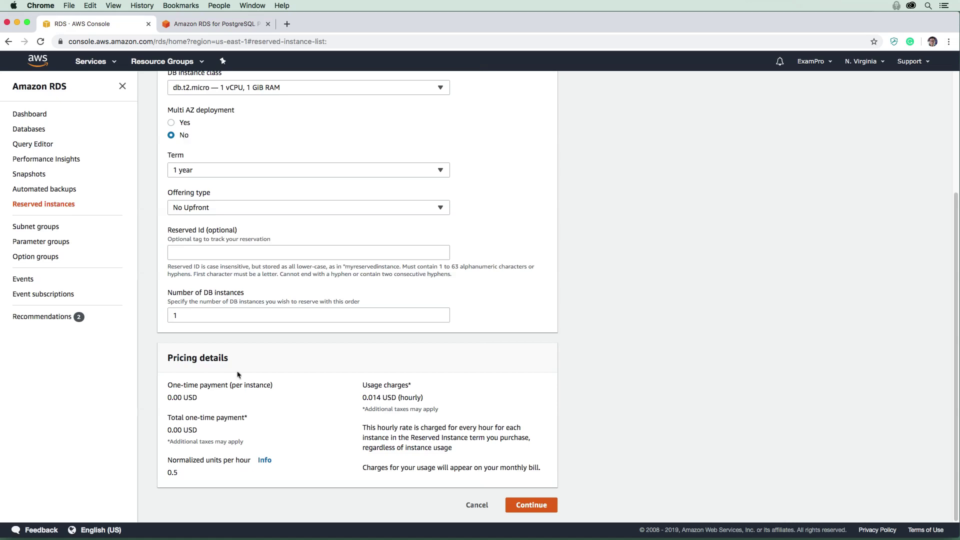
Try Partial Upfront, then All Upfront, and note its 111.00 USD one-time payment.
click(213, 207)
click(203, 242)
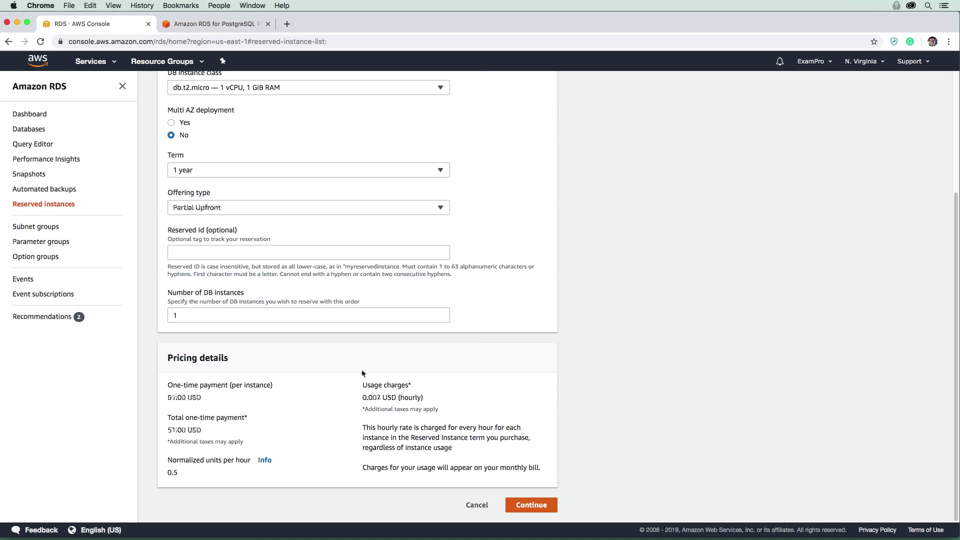
click(254, 212)
click(253, 250)
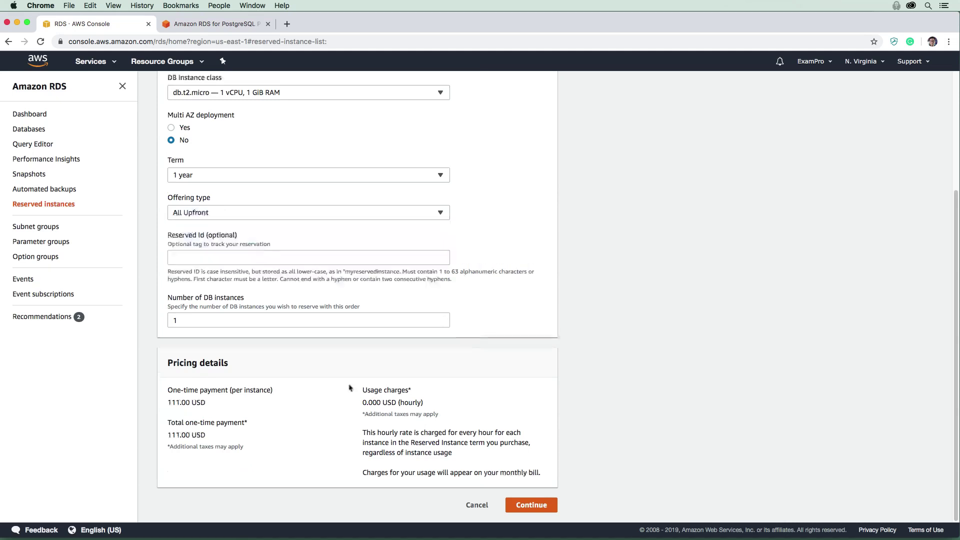
double_click(379, 398)
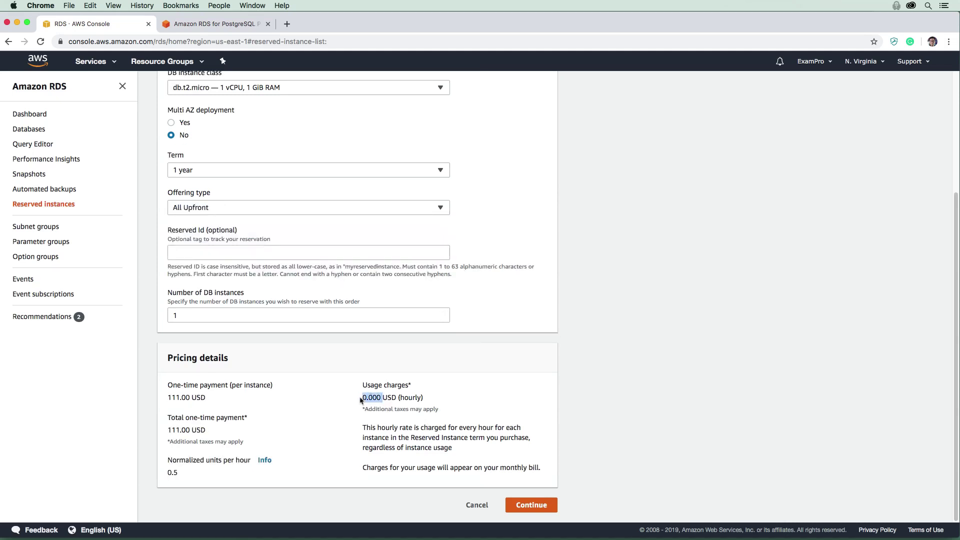
click(356, 405)
drag(413, 398, 324, 410)
click(324, 411)
drag(361, 399, 419, 408)
click(419, 408)
triple_click(171, 396)
Revert to No Upfront, note the 0.014 USD hourly rate, and go to the PostgreSQL pricing tab.
click(213, 213)
click(214, 228)
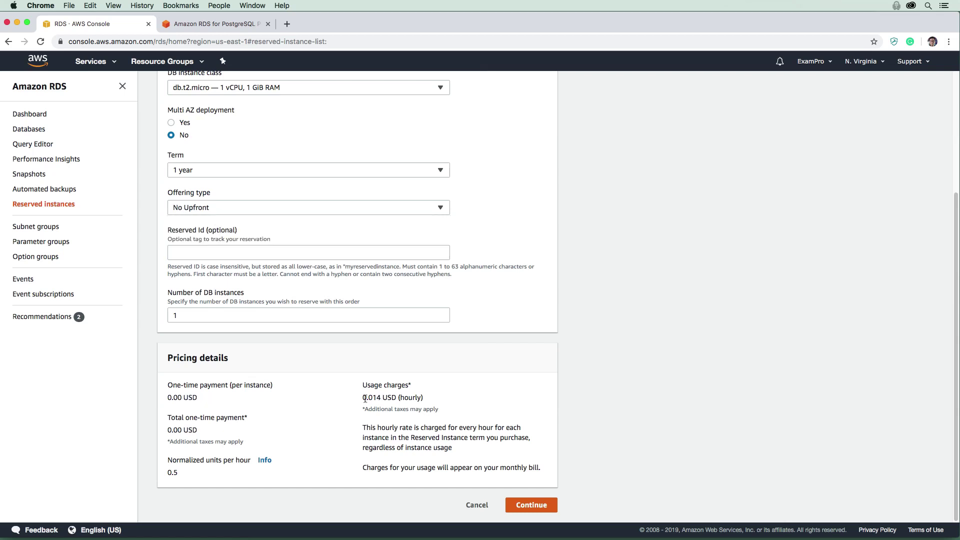
mouse_move(365, 399)
mouse_down()
mouse_move(382, 398)
mouse_move(363, 397)
mouse_up()
key(super+t)
key(super+w)
key(ctrl+Tab)
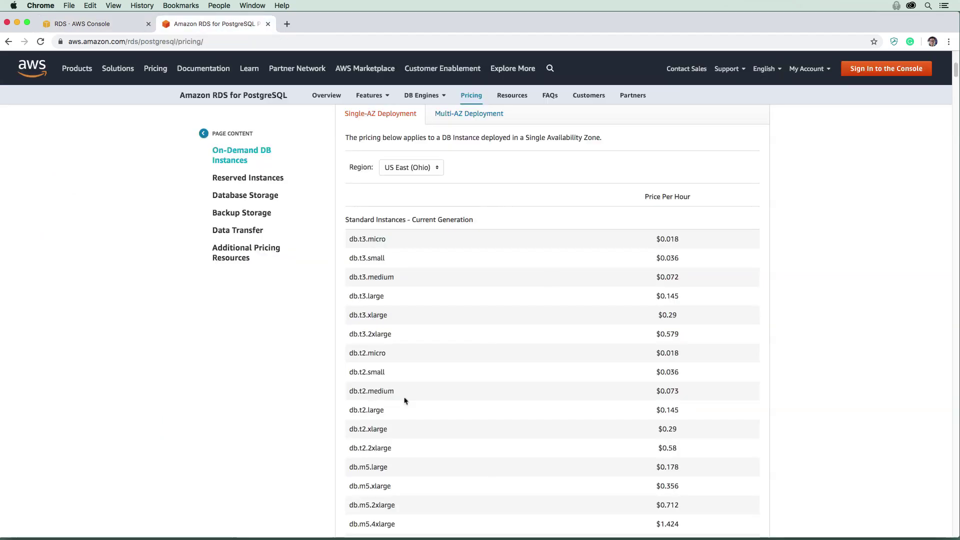
scroll(400, 384, down, 2)
scroll(372, 390, down, 1)
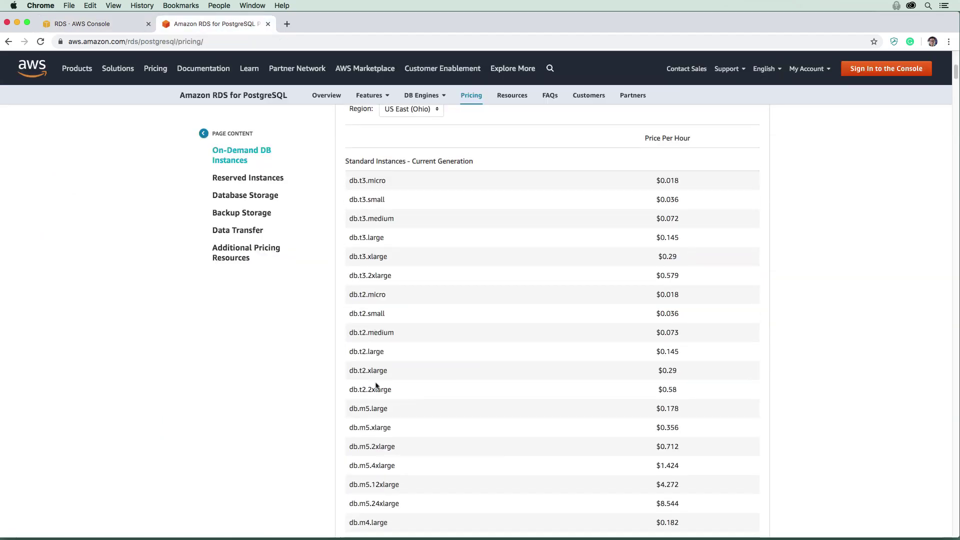
scroll(376, 386, down, 1)
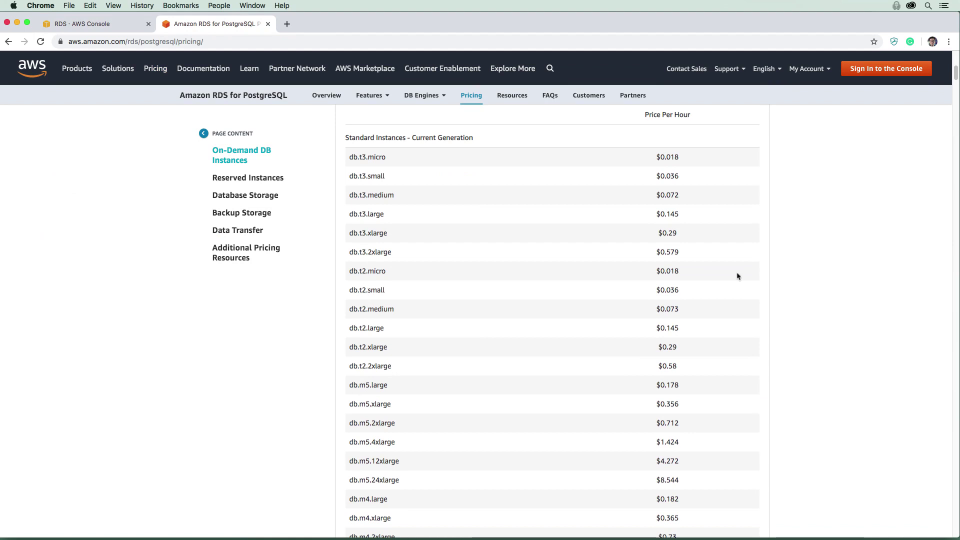
In a new tab, compute 730*0.018 (13.14) and 14*12 (168), then return to the pricing page.
key(super+t)
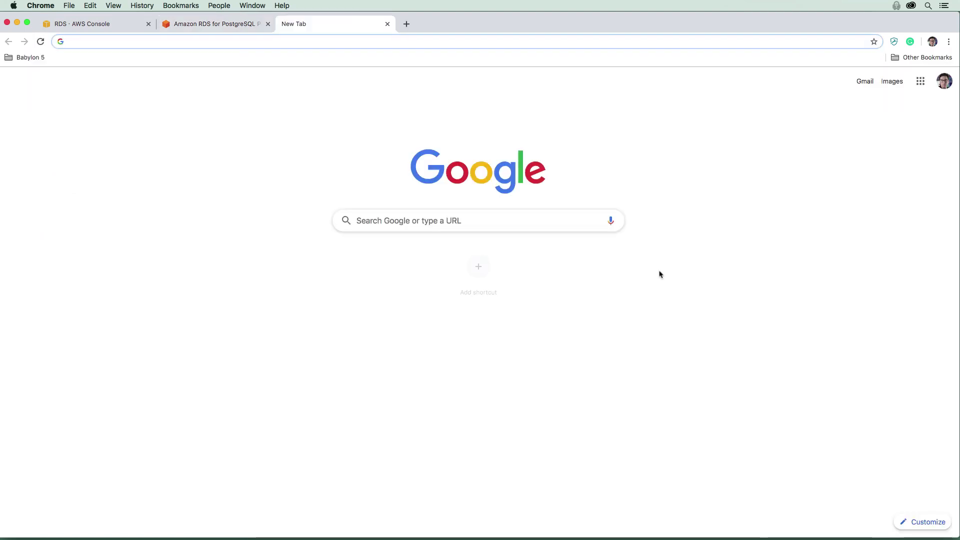
text(730*0.018)
key(Return)
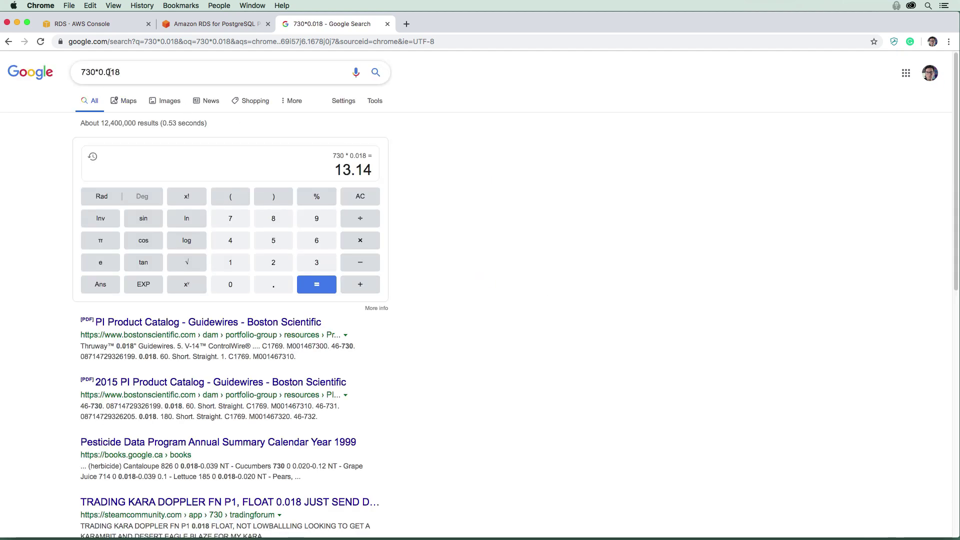
click(129, 73)
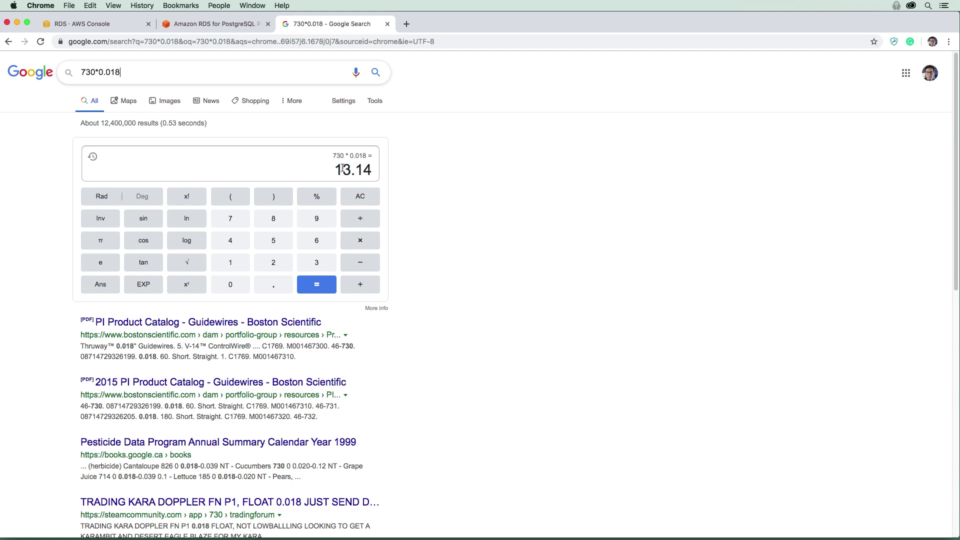
triple_click(163, 76)
text(14*)
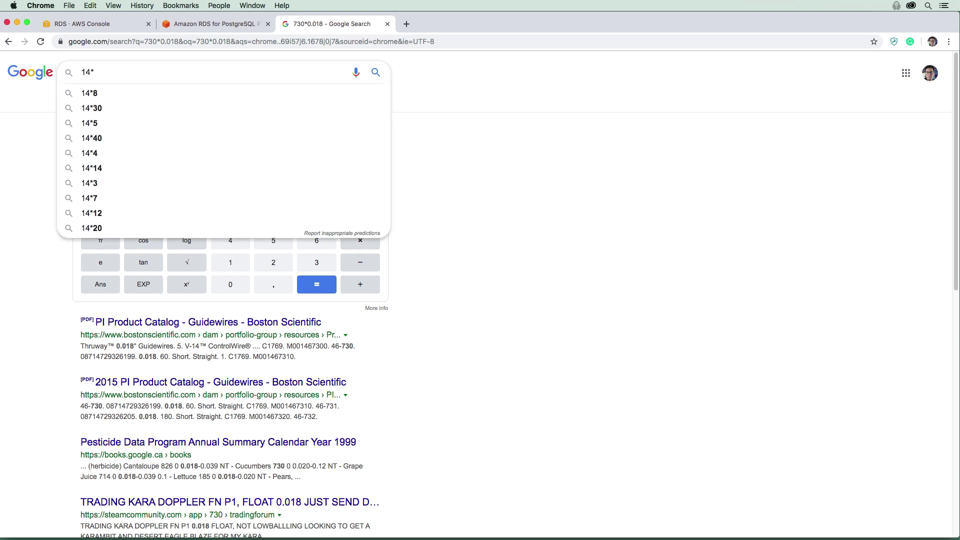
text(12)
key(Return)
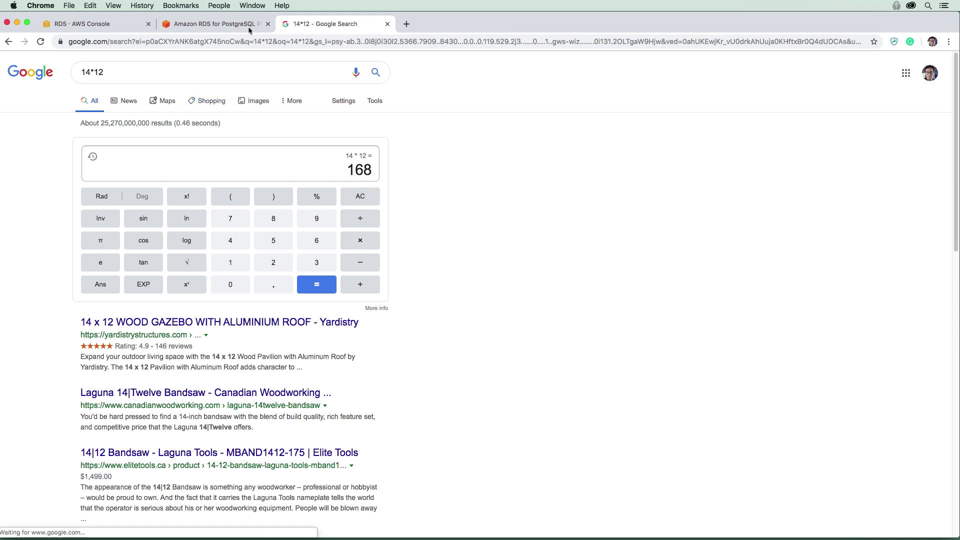
click(185, 24)
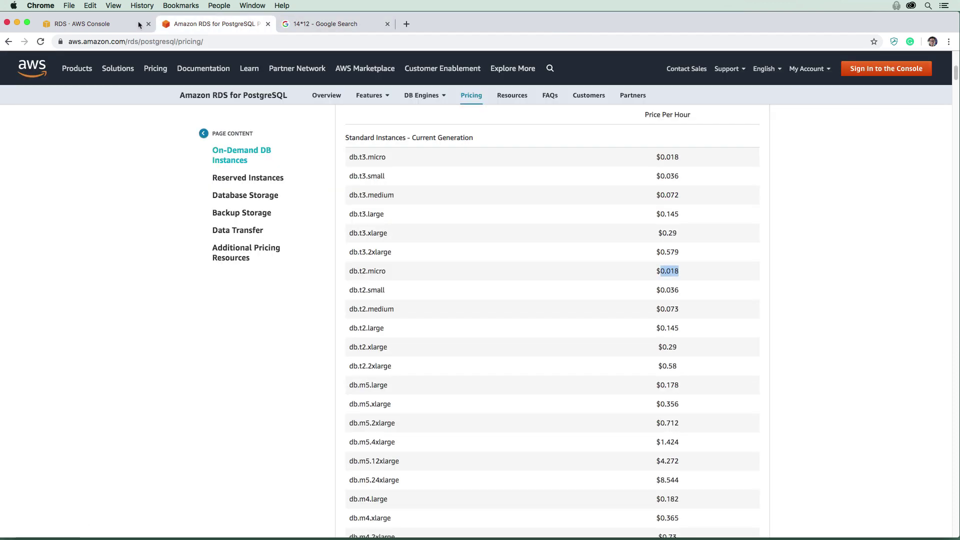
Back on the reservation form, choose All Upfront with a 3-year term, priced at 202.00 USD.
key(ctrl+shift+Tab)
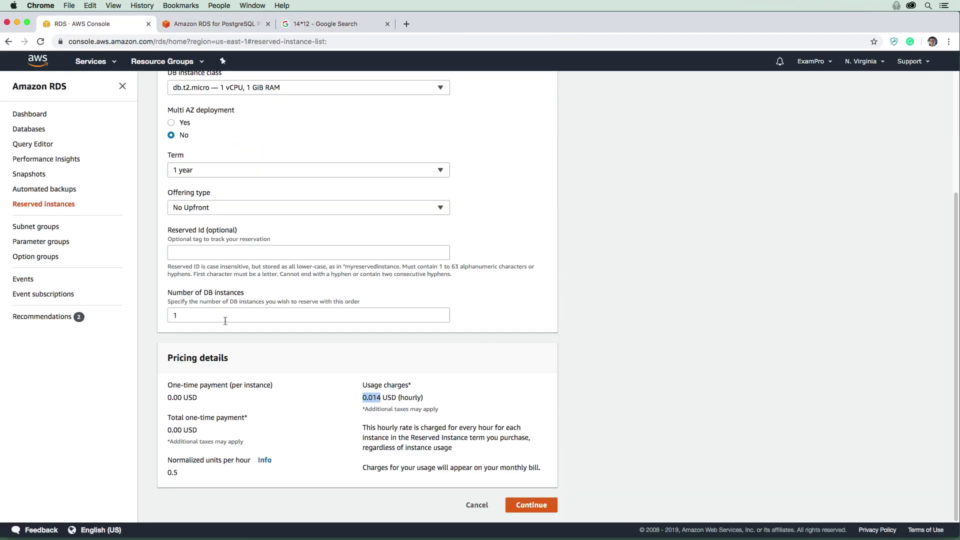
click(222, 207)
click(218, 253)
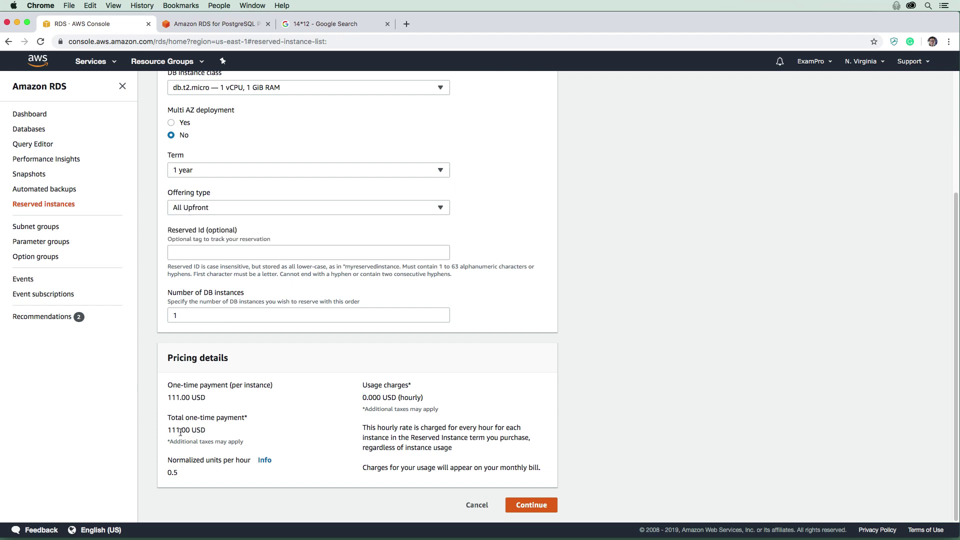
click(222, 171)
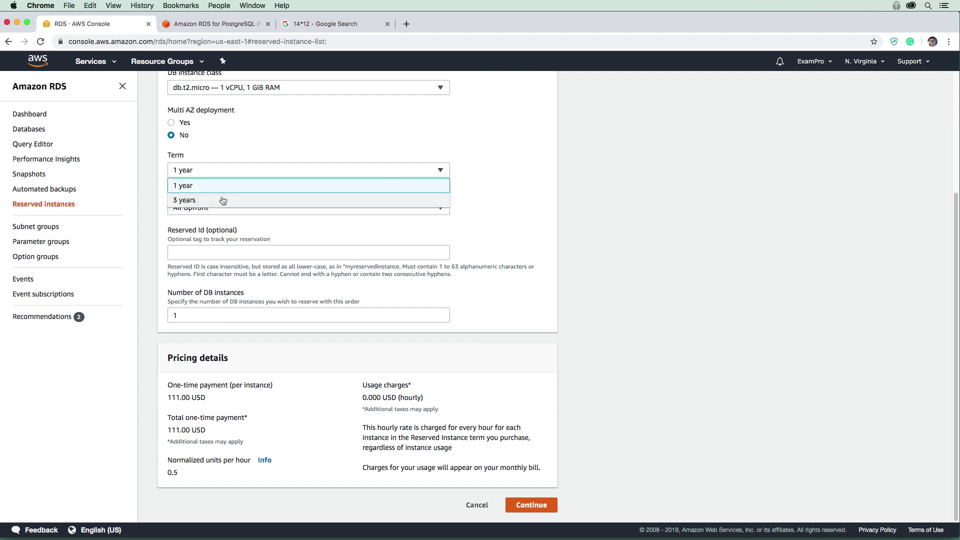
click(223, 201)
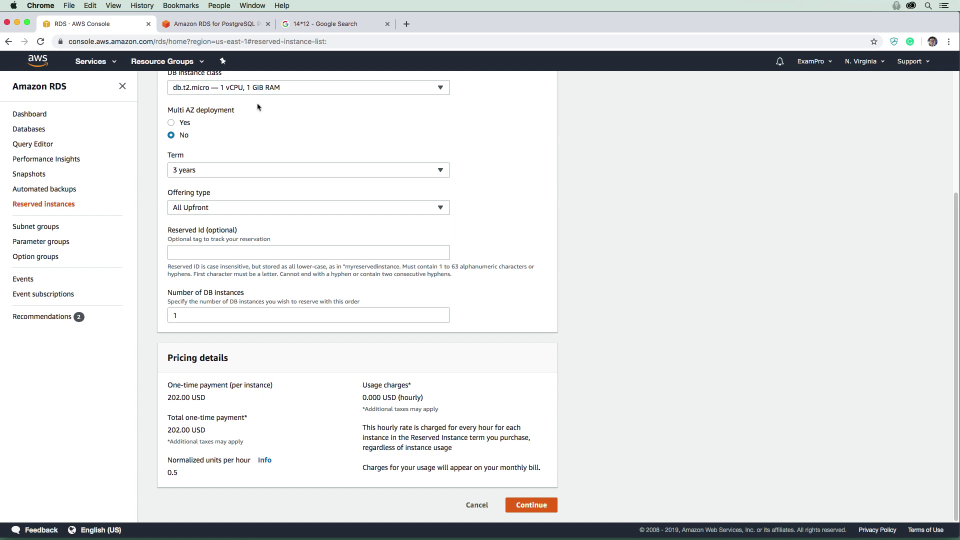
scroll(257, 107, up, 1)
scroll(254, 173, up, 1)
click(262, 122)
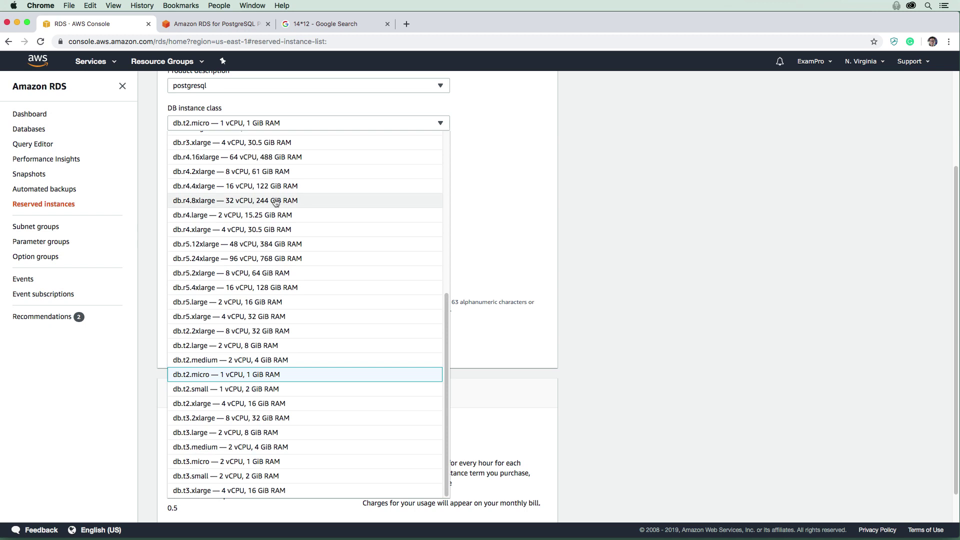